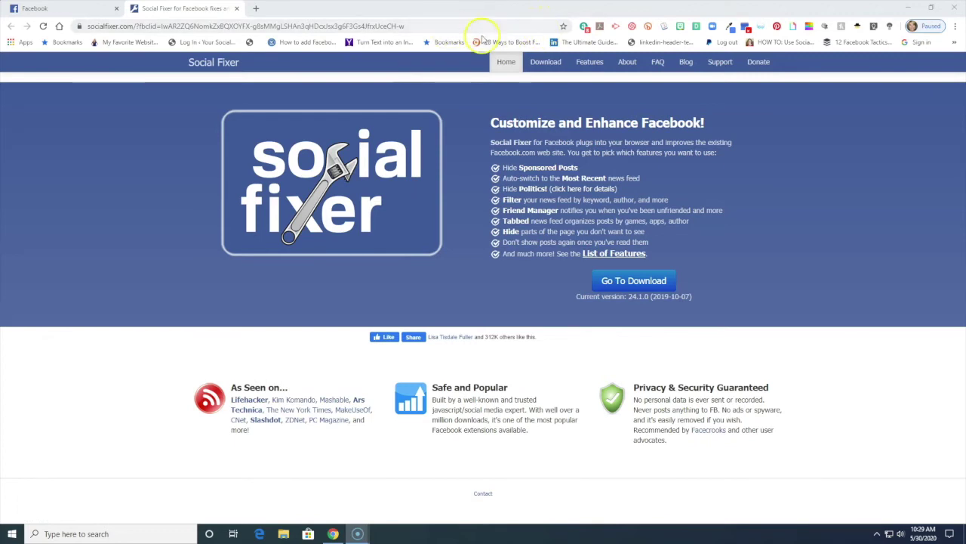
Install the Social Fixer for Facebook extension from the Chrome Web Store via its download page
click(618, 284)
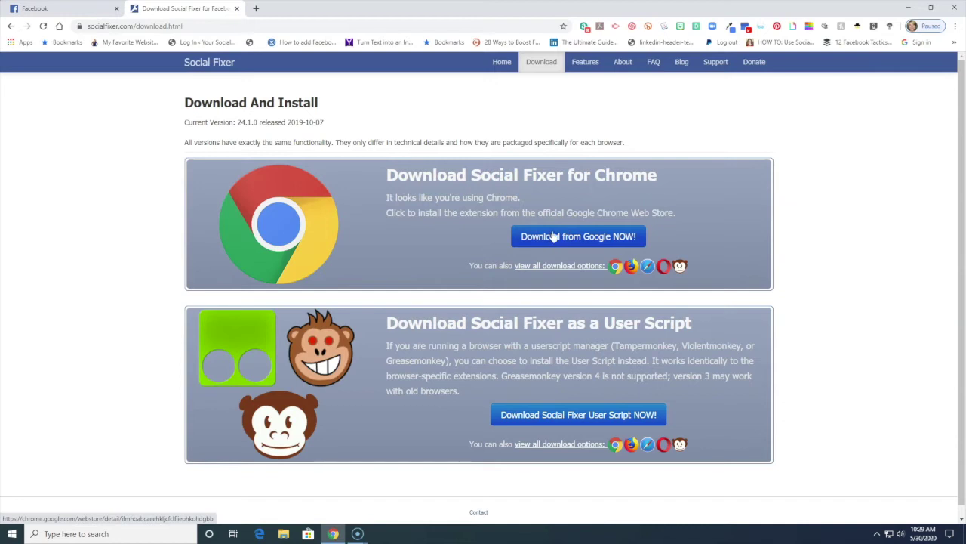
click(554, 237)
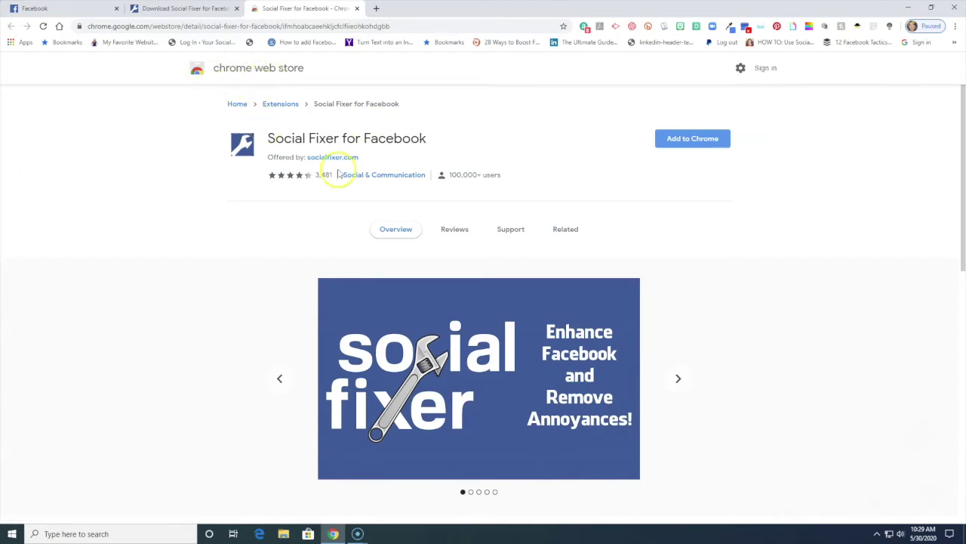
click(673, 140)
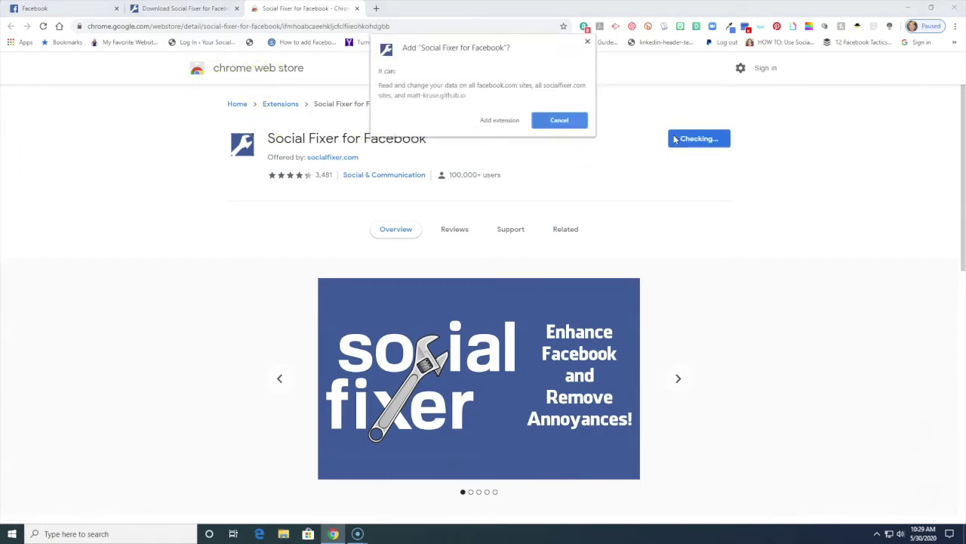
click(499, 121)
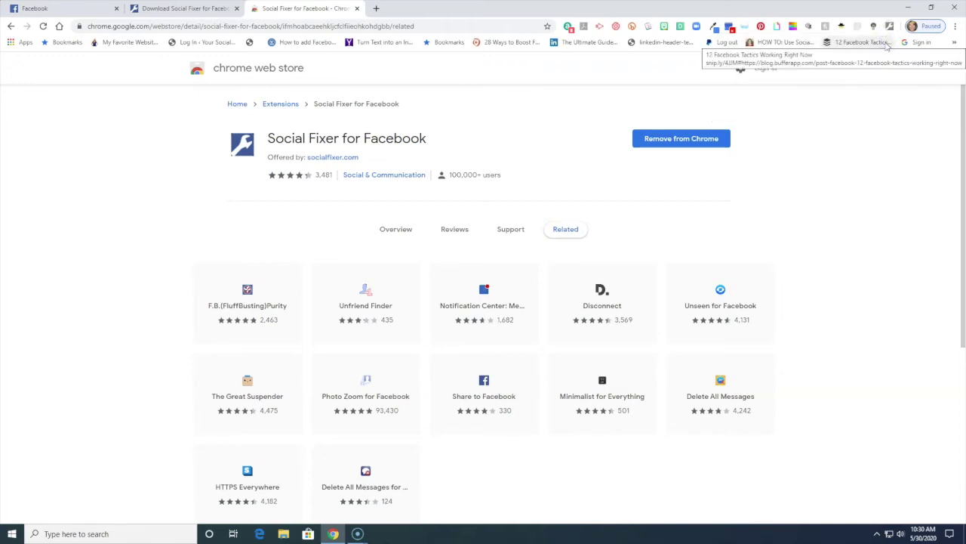
Switch to the Facebook page and open the options of the Social Fixer extension
click(678, 140)
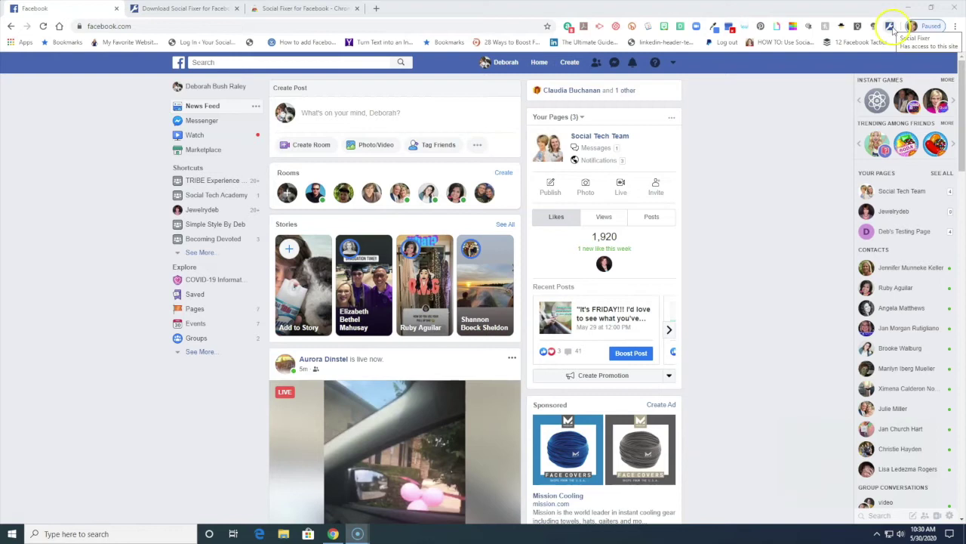
right_click(891, 27)
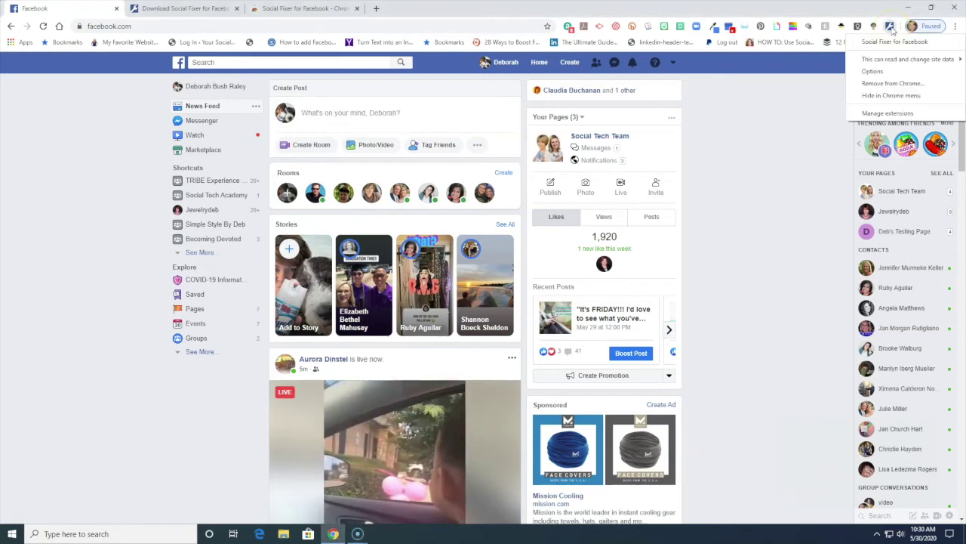
click(872, 72)
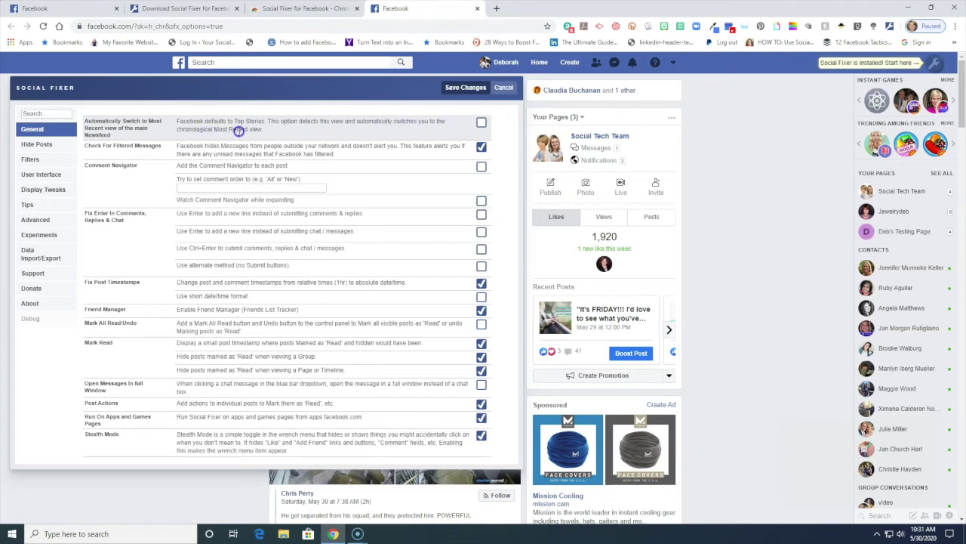
Enable automatic switching to the Most Recent newsfeed view and the short date/time format, keeping absolute timestamps and Friend Manager enabled
click(481, 122)
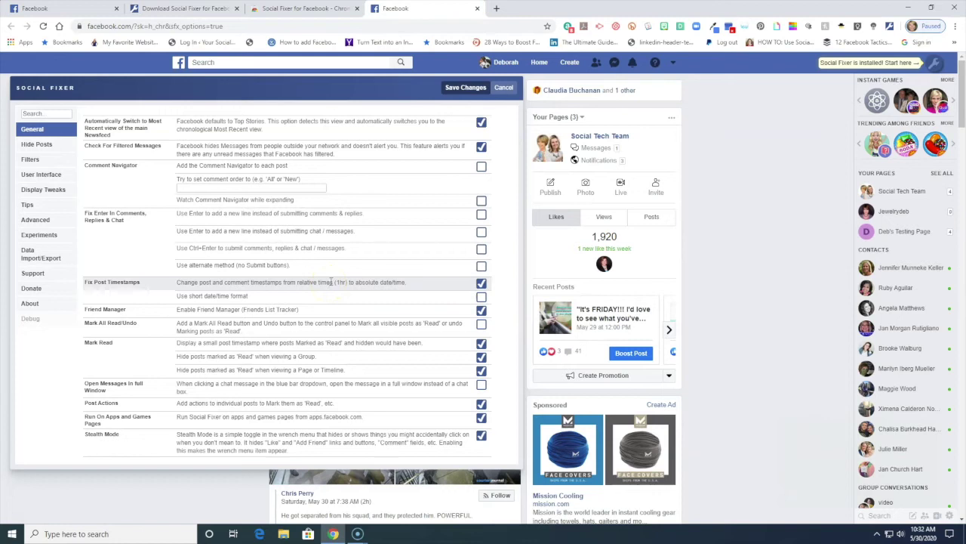
click(334, 287)
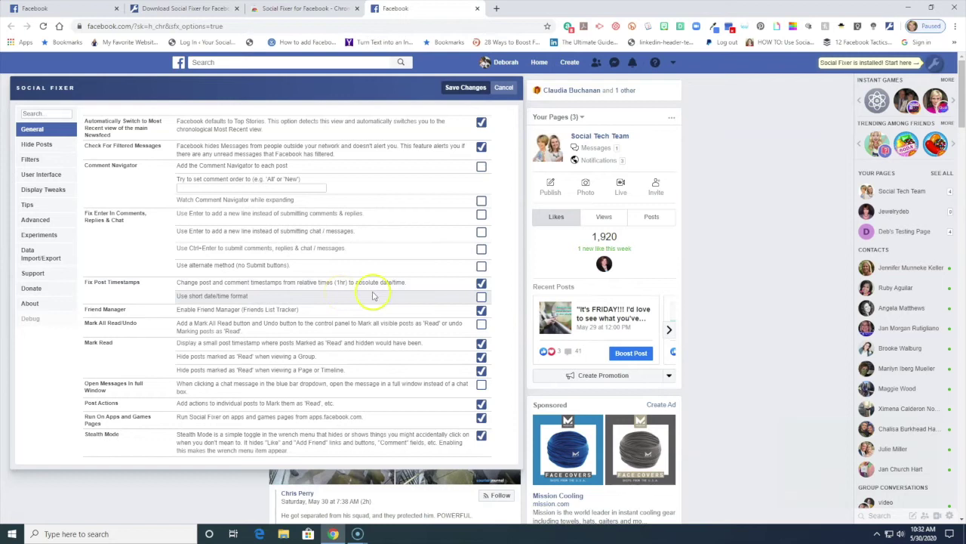
click(481, 295)
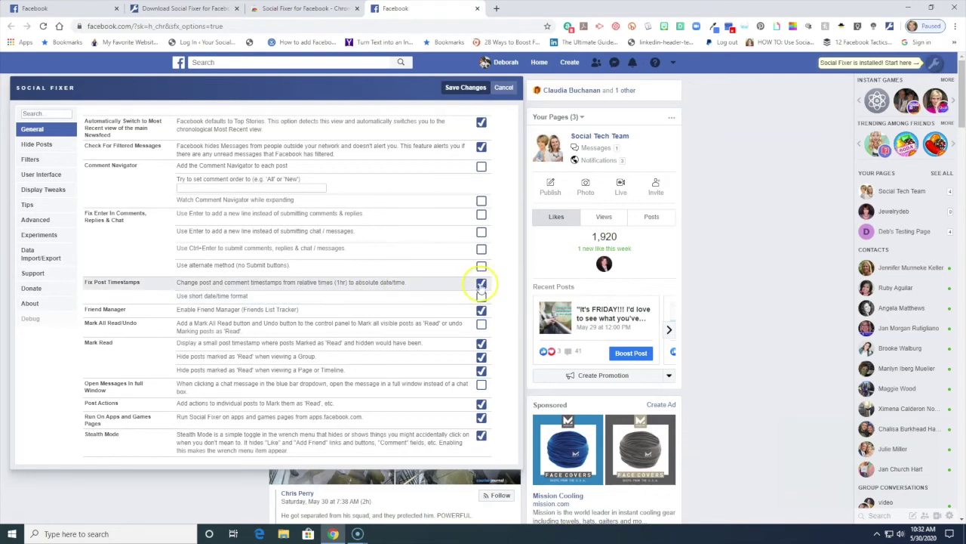
click(480, 296)
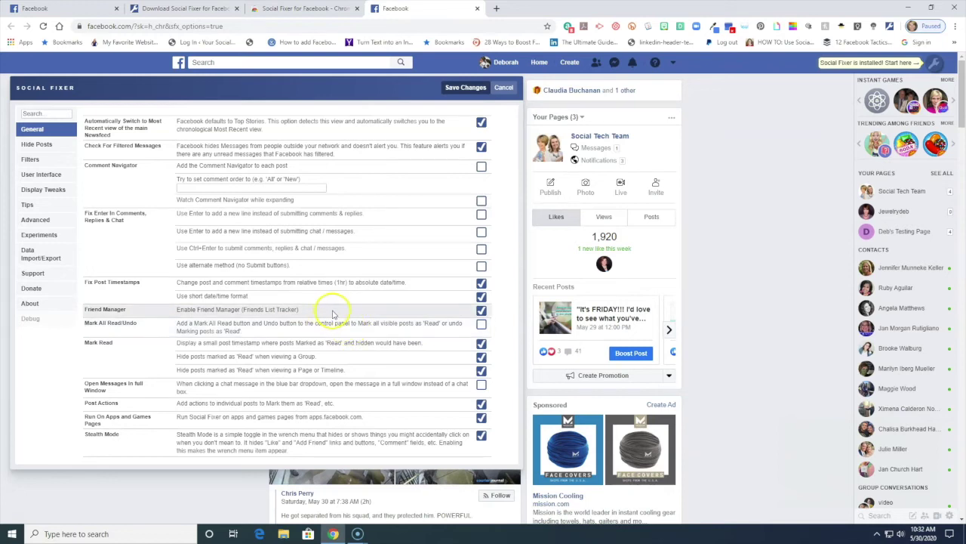
click(481, 310)
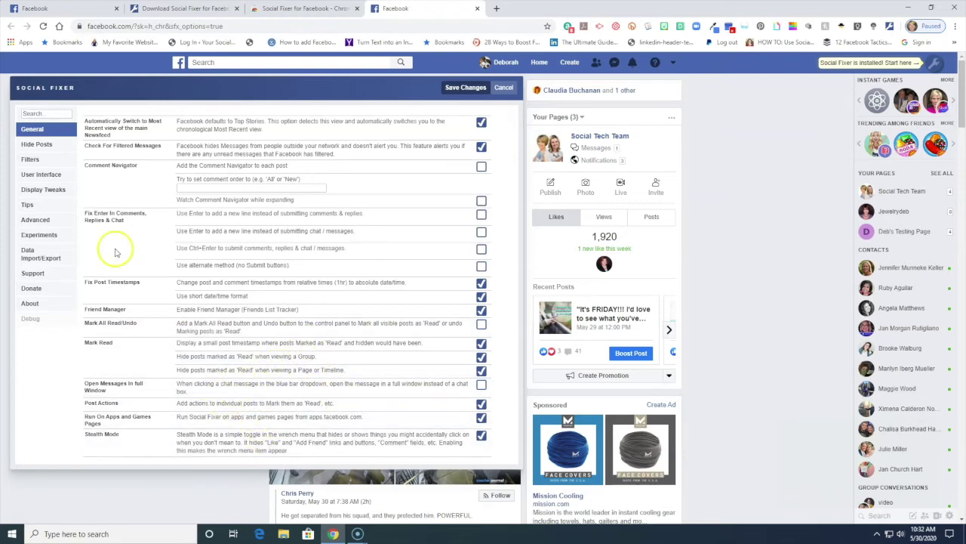
View the keyword-based Hide Posts settings, and enable post filtering on Pages/Timelines and in Groups
click(35, 148)
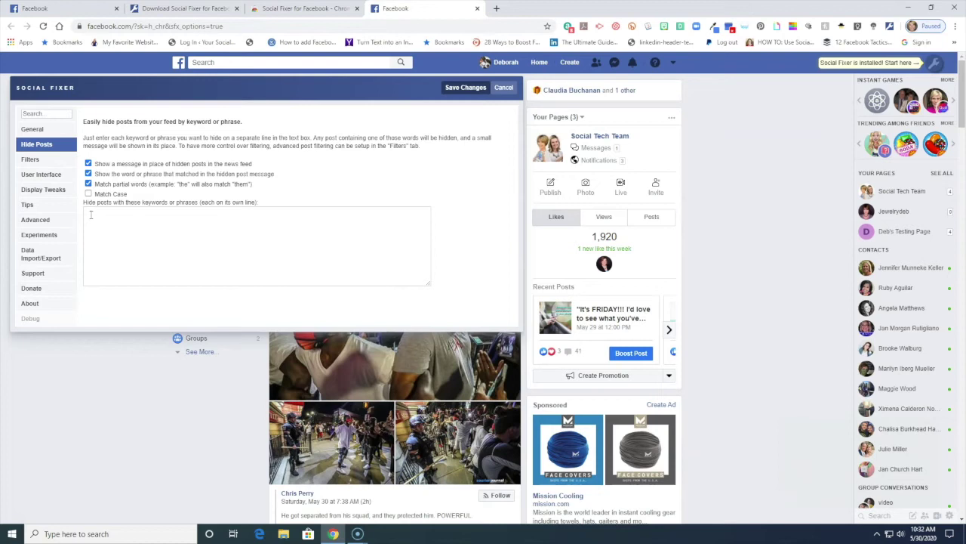
click(90, 215)
click(29, 159)
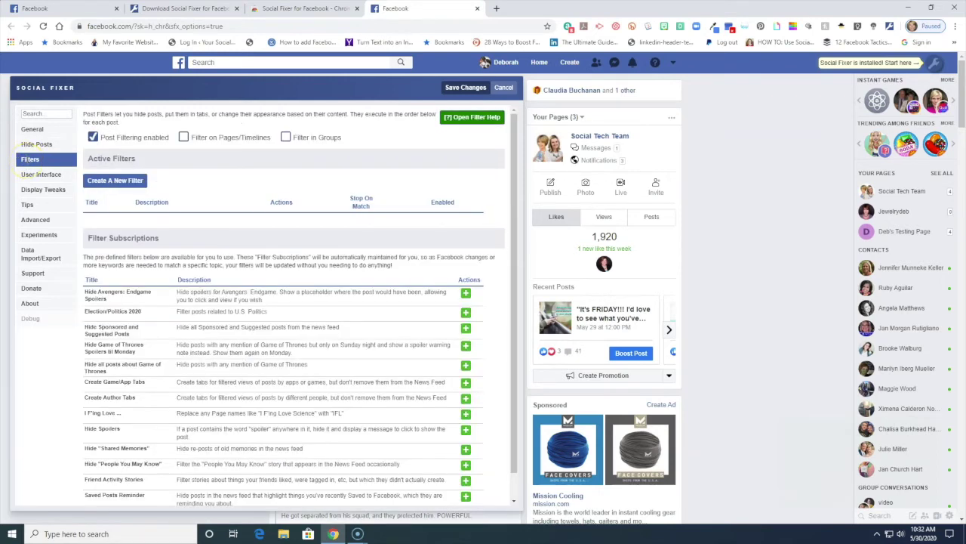
click(134, 185)
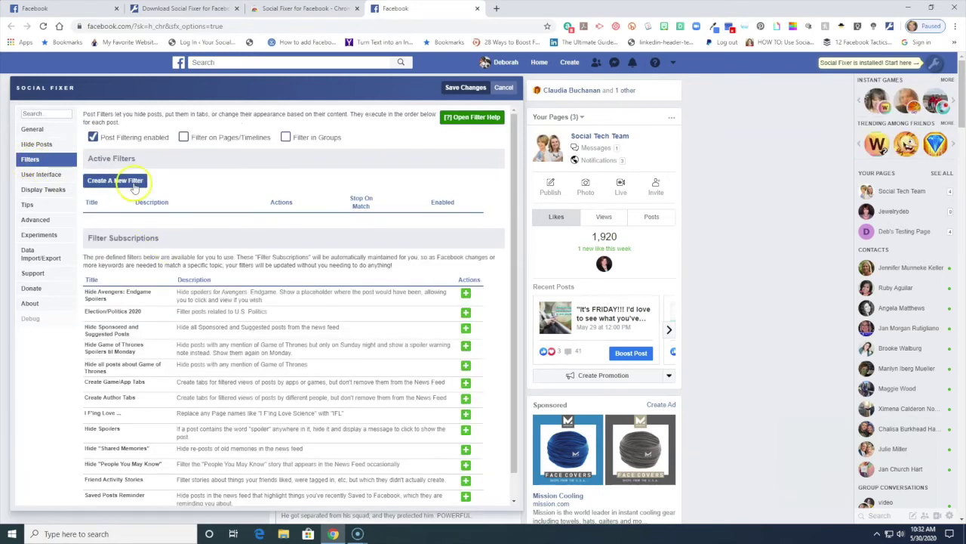
click(184, 138)
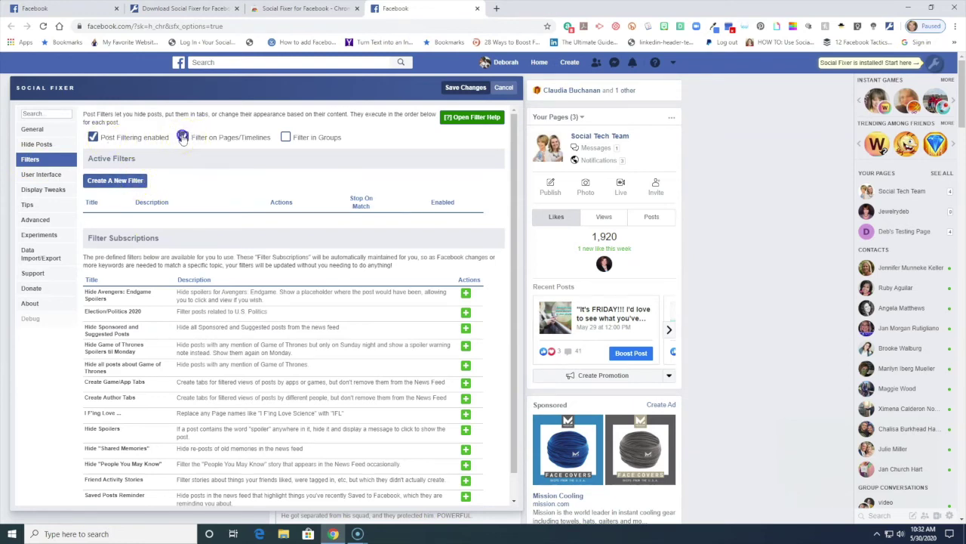
click(285, 139)
Add the predefined Election/Politics 2020 filter subscription to the active filters
scroll(136, 249, down, 1)
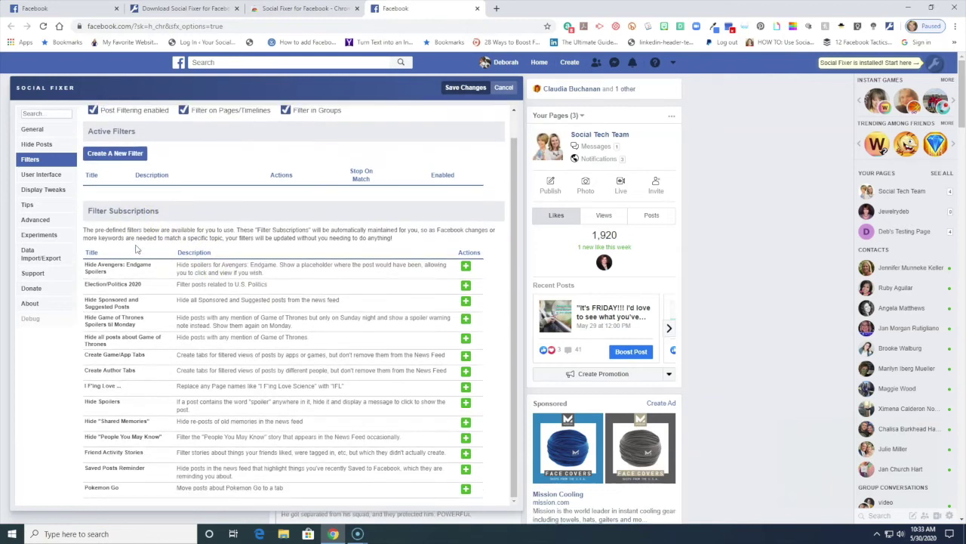
scroll(133, 234, down, 1)
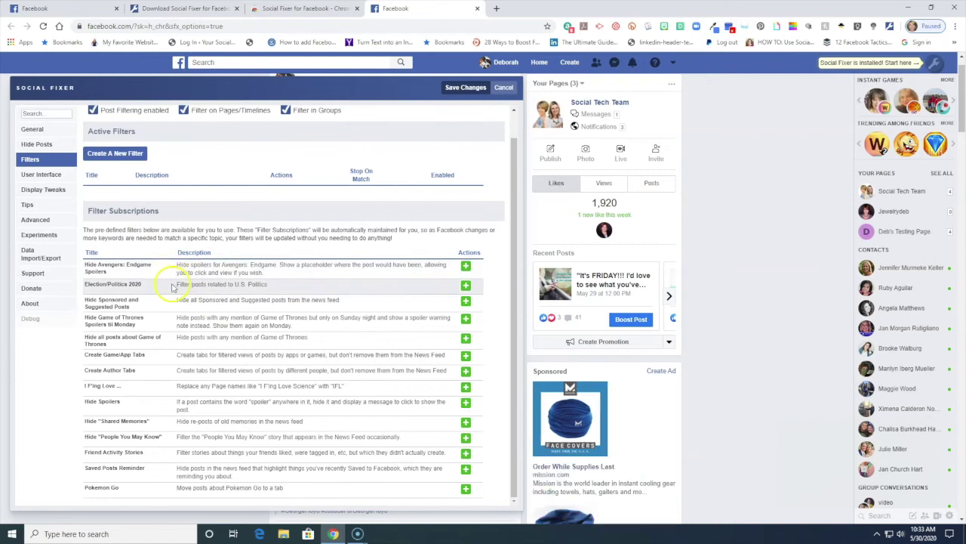
click(466, 287)
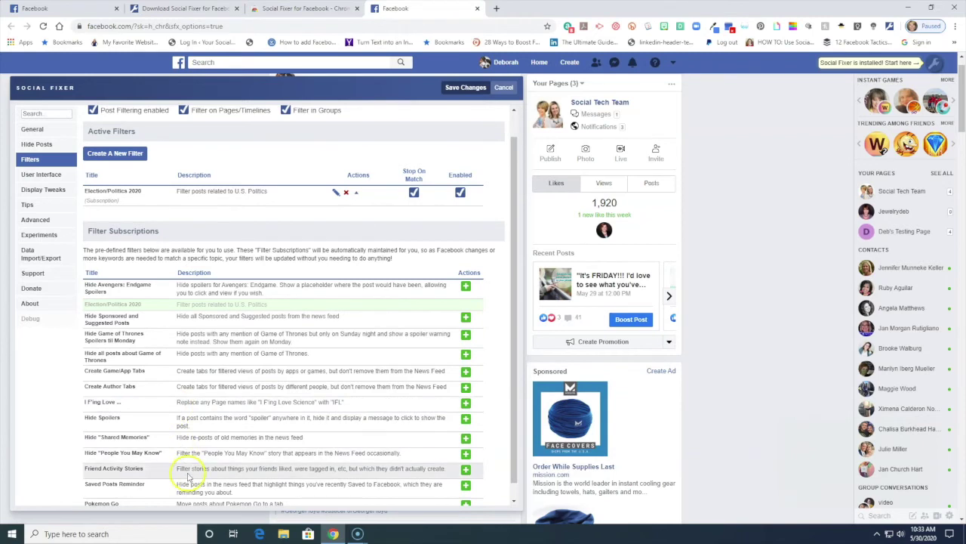
Create a filter titled Coronavirus, described as "Anything about Coronavirus", that hides posts with any content containing "coronavirus", matching partial words
click(111, 154)
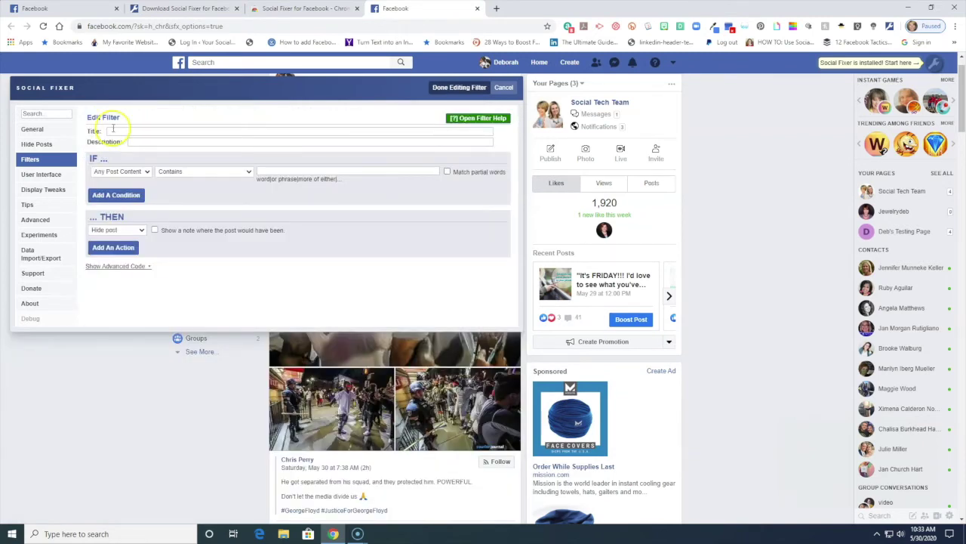
click(113, 131)
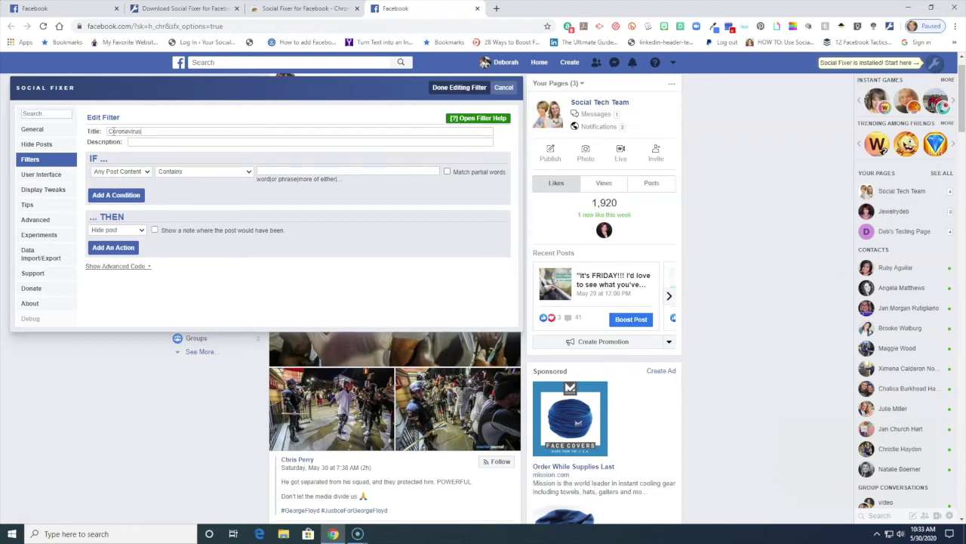
click(146, 141)
text(Anything about Coronavirus)
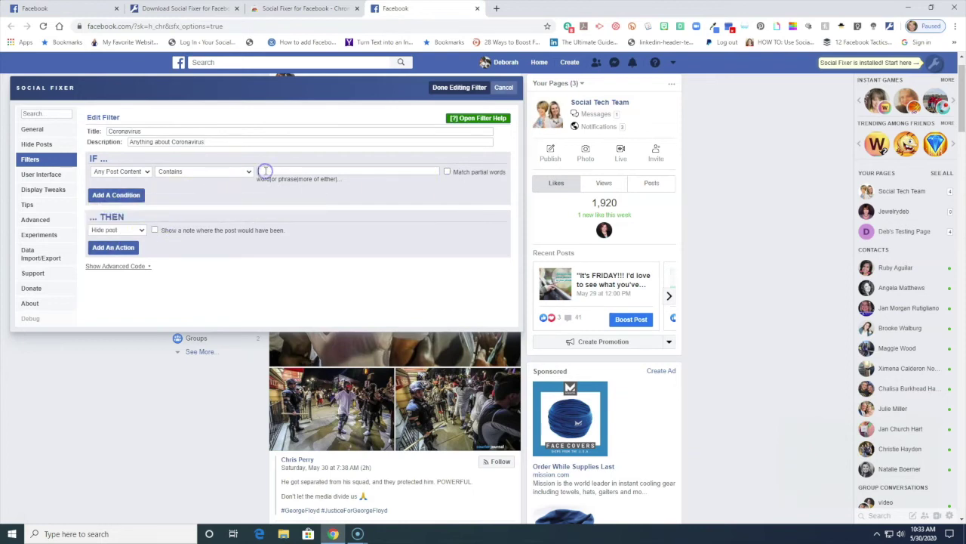
text(coronavirus)
click(446, 171)
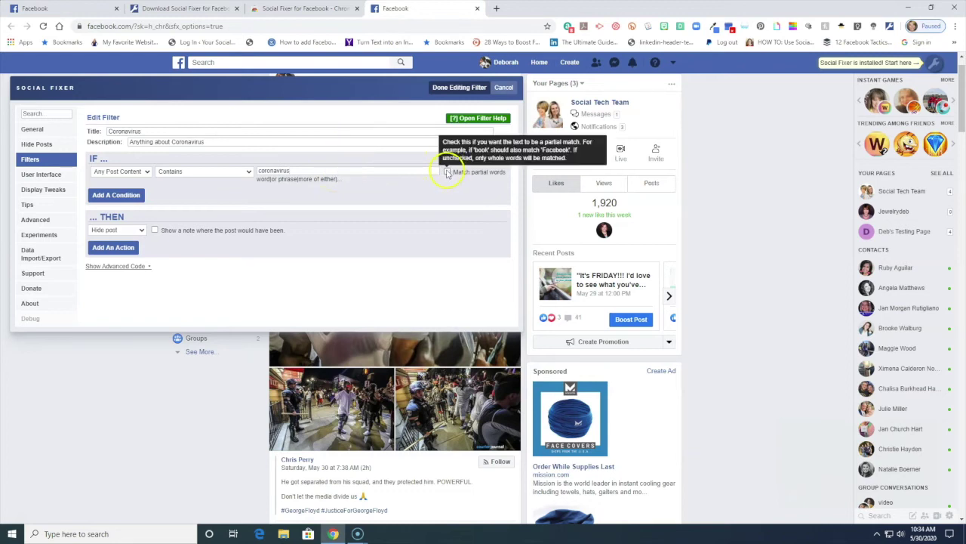
click(108, 196)
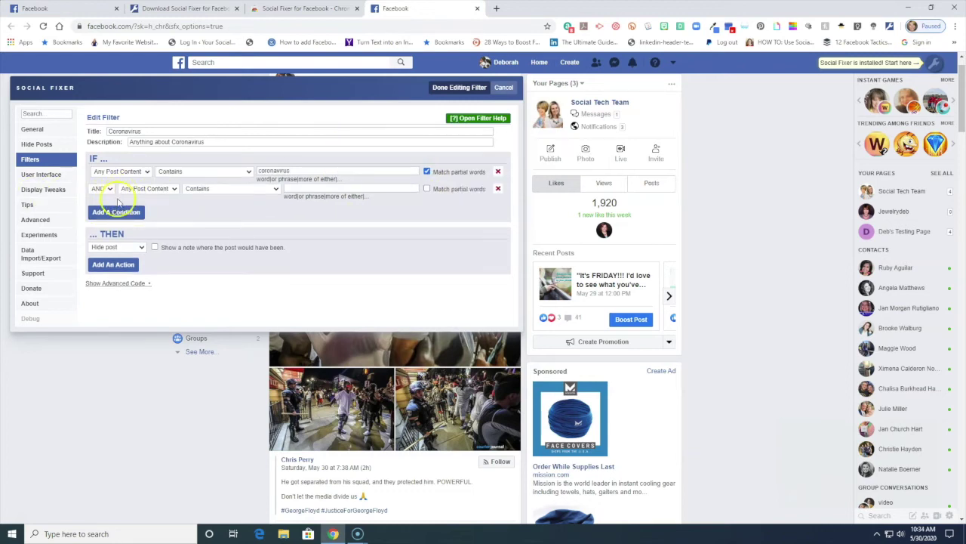
click(497, 188)
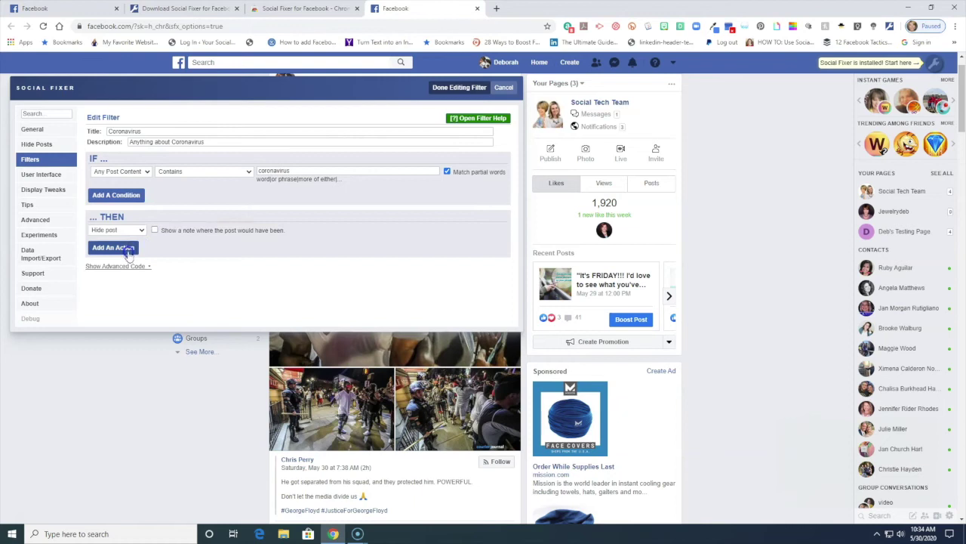
click(187, 261)
click(113, 248)
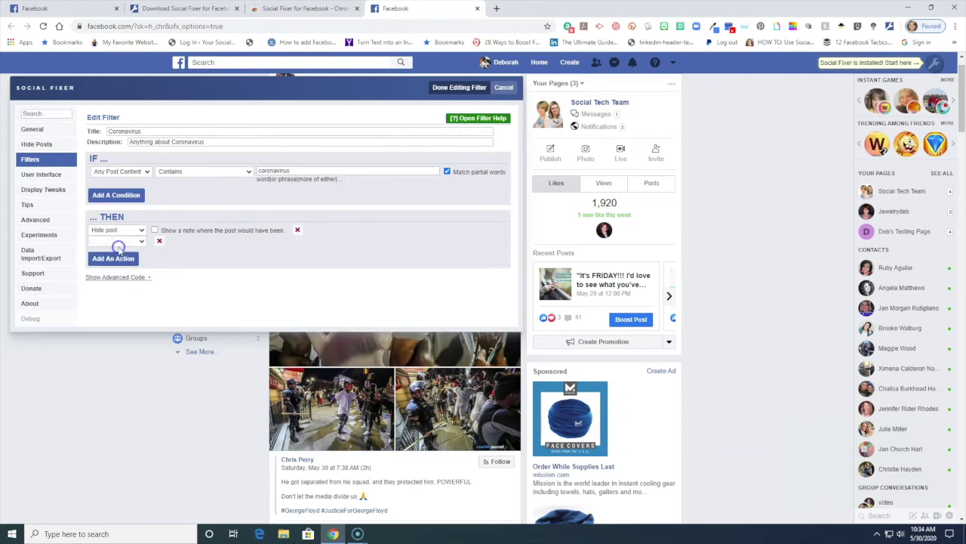
click(159, 241)
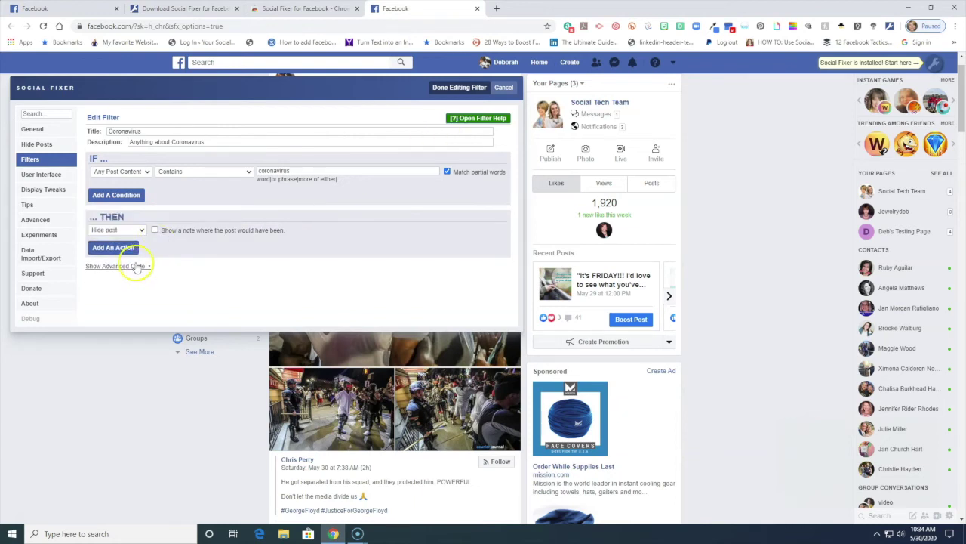
Finish the Coronavirus filter, save the Social Fixer changes and reload Facebook to apply them
click(468, 88)
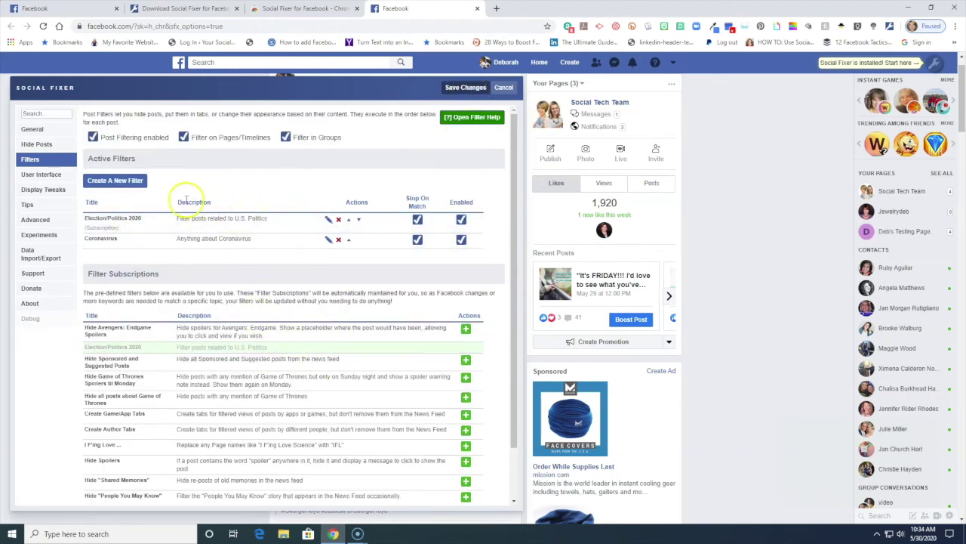
click(466, 88)
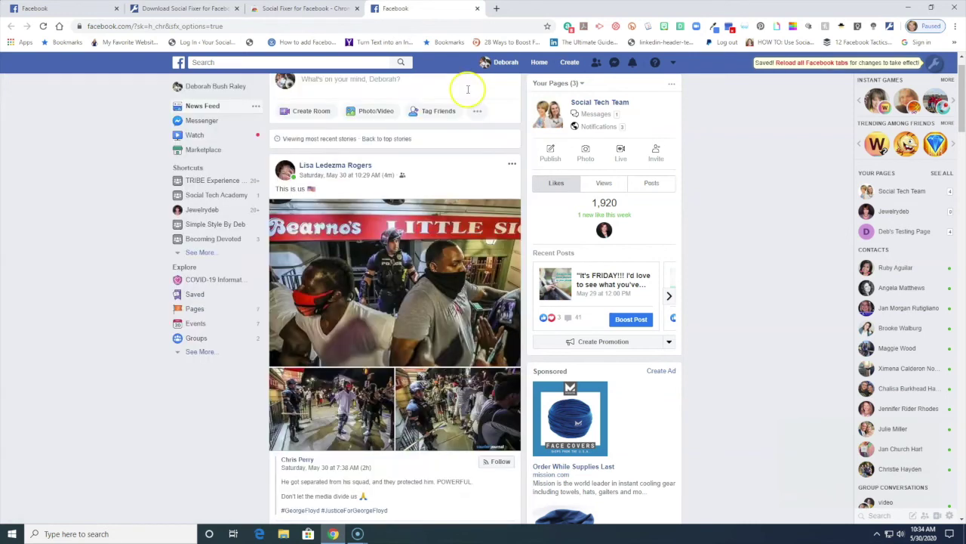
scroll(429, 183, up, 2)
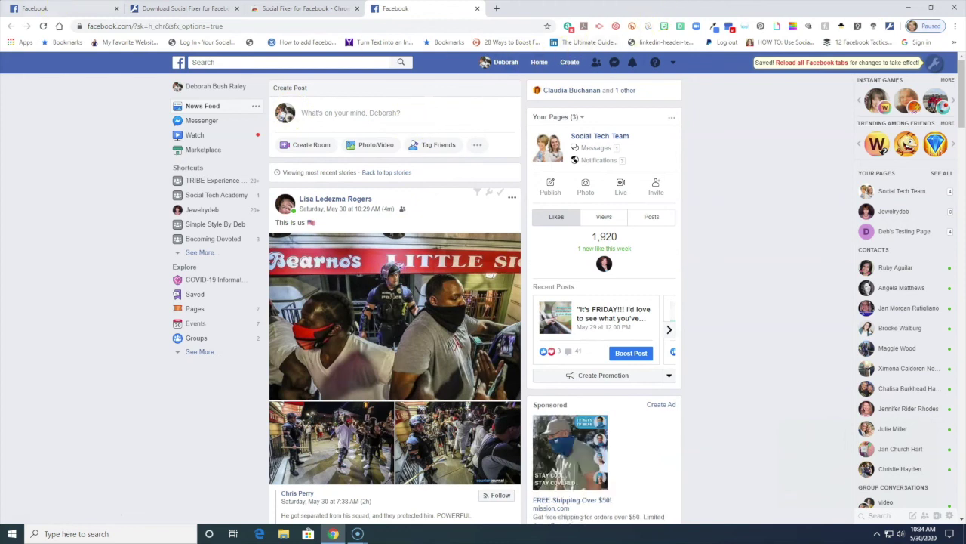
click(806, 65)
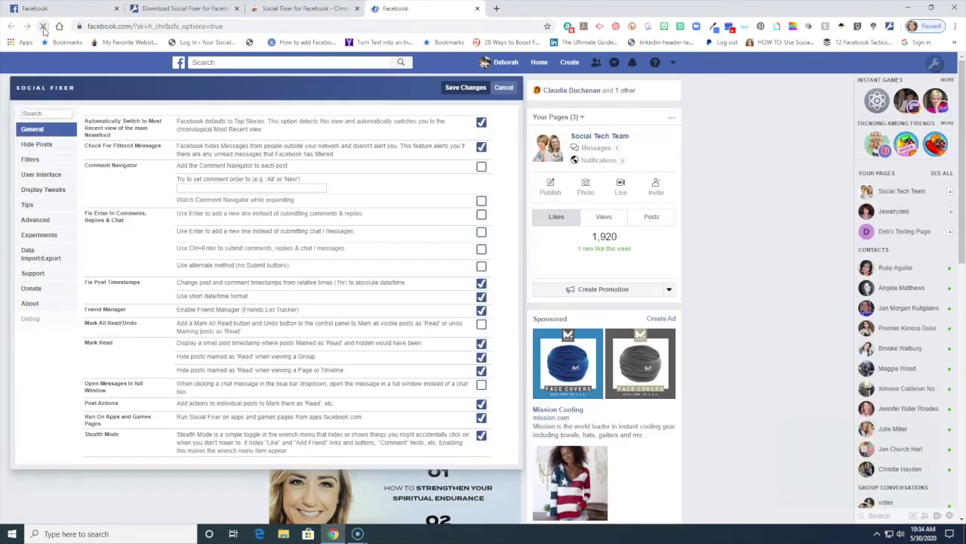
click(465, 87)
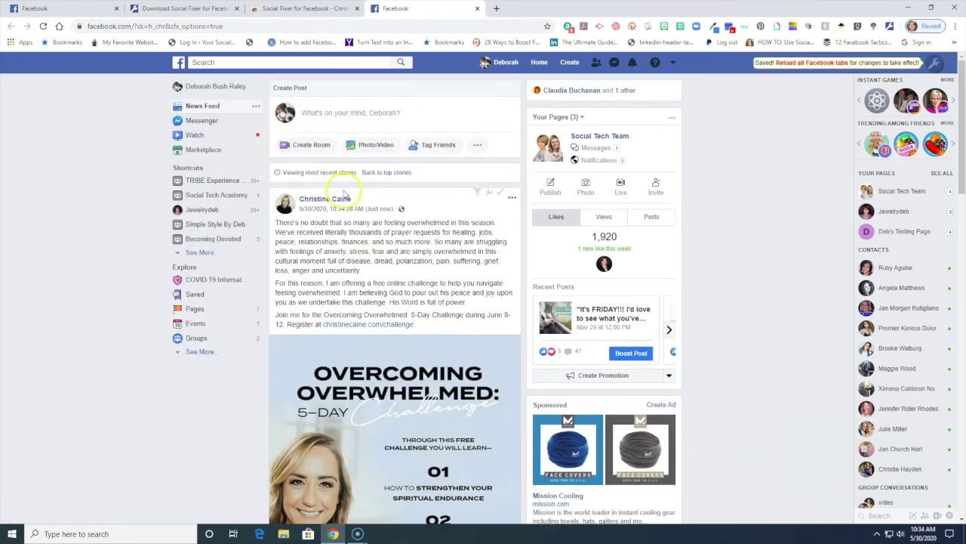
Examine the news feed for the order of posts, their timestamps and the kind of content shown
scroll(344, 194, down, 2)
scroll(344, 194, up, 2)
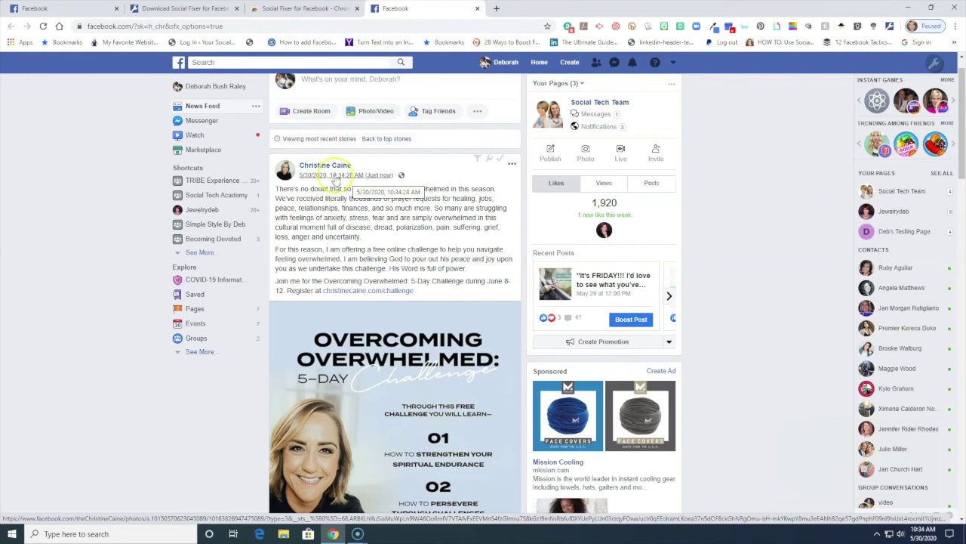
scroll(336, 179, down, 5)
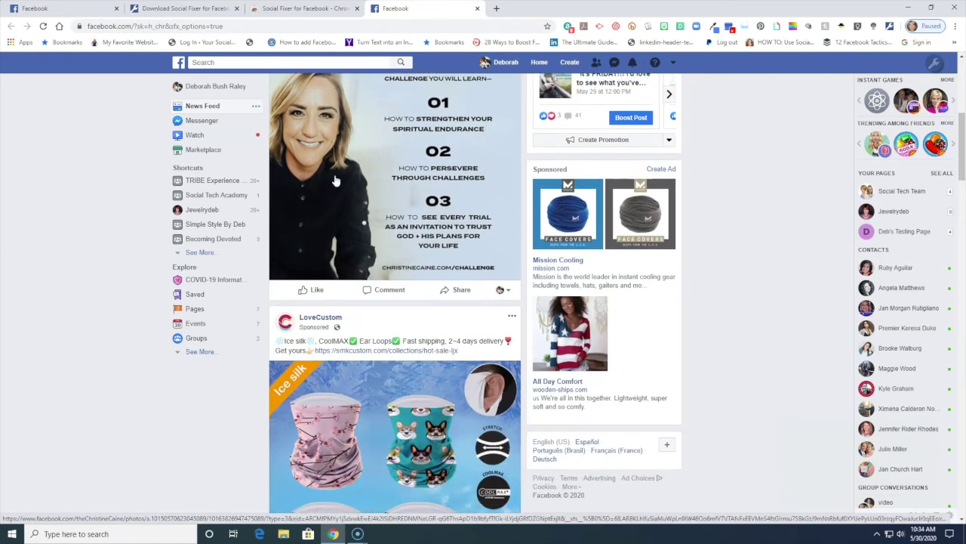
scroll(336, 179, down, 7)
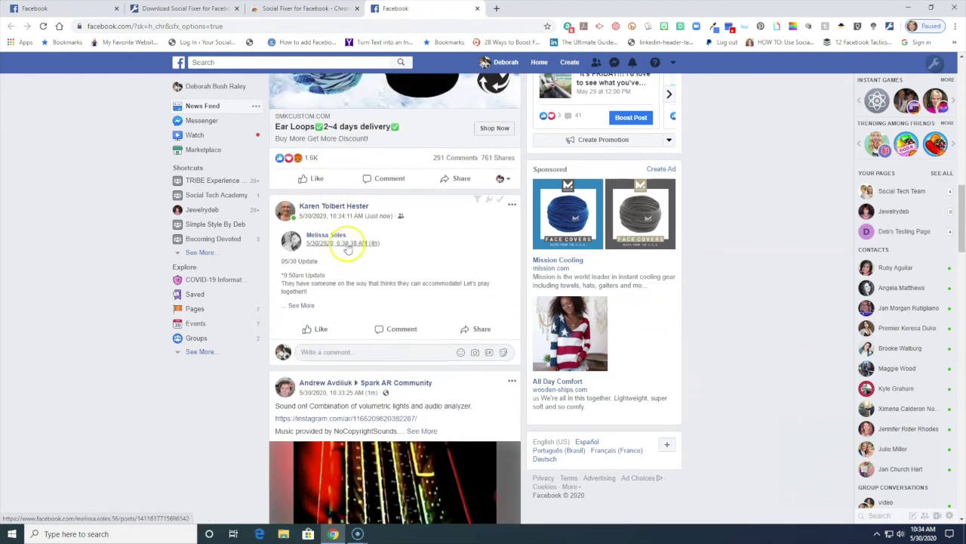
scroll(344, 241, down, 1)
scroll(349, 240, down, 6)
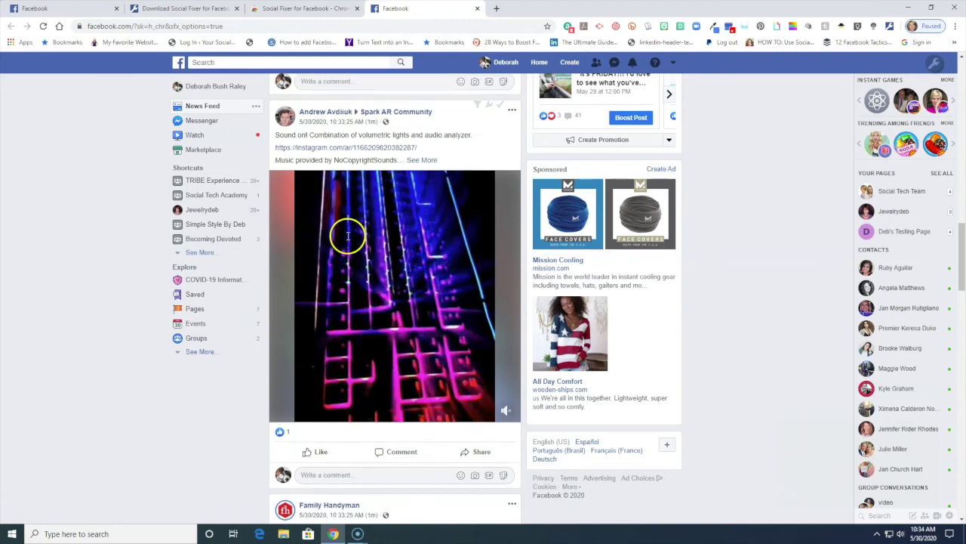
scroll(348, 240, down, 5)
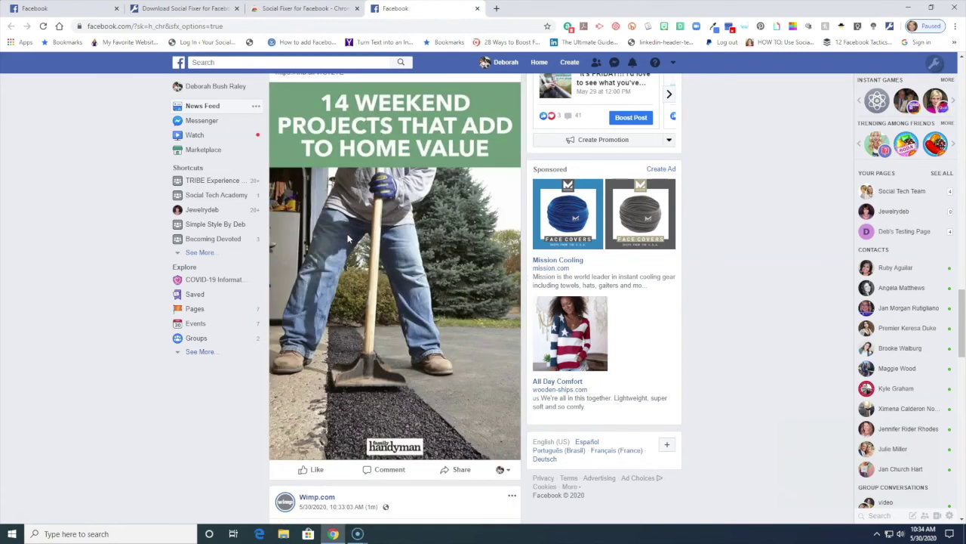
scroll(348, 240, down, 4)
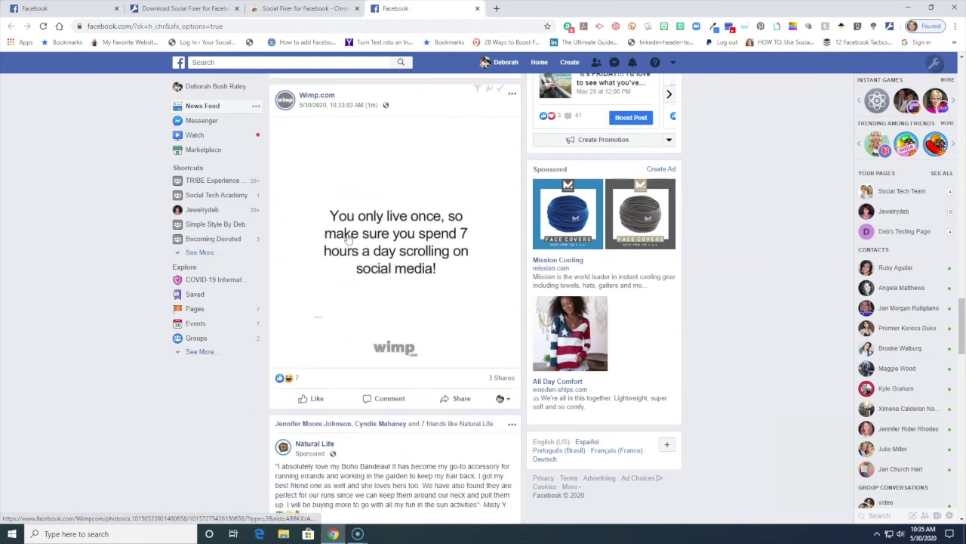
scroll(347, 238, up, 4)
scroll(347, 238, up, 10)
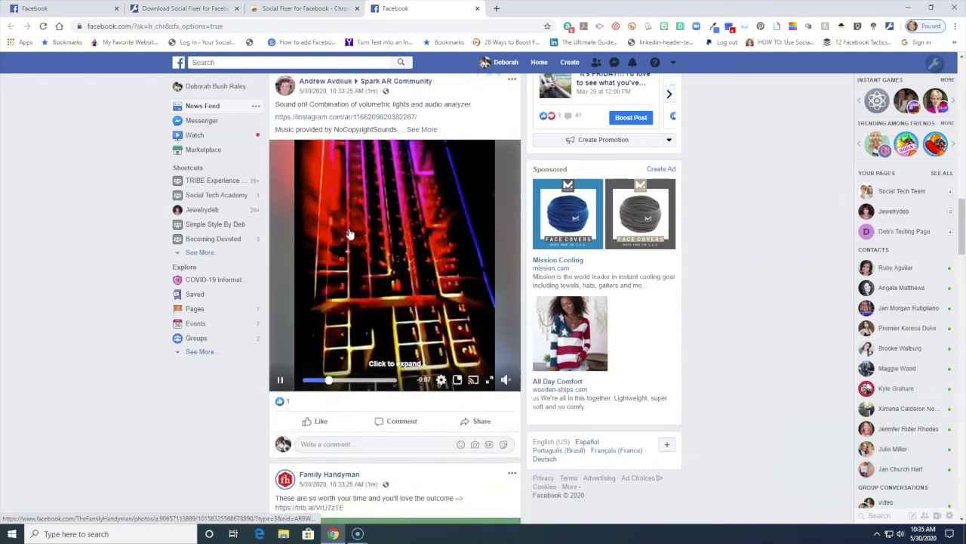